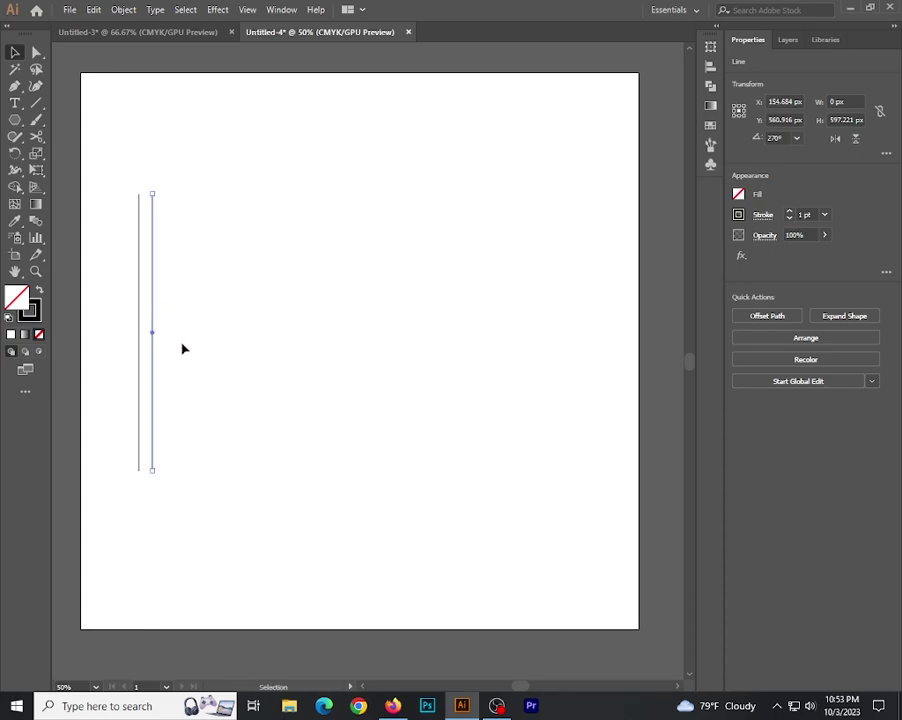
Step: Repeat the last line duplication until twelve evenly spaced vertical lines stand side by side
key(ctrl+d)
key(ctrl+d)
key(ctrl+d)
key(ctrl+d)
key(ctrl+d)
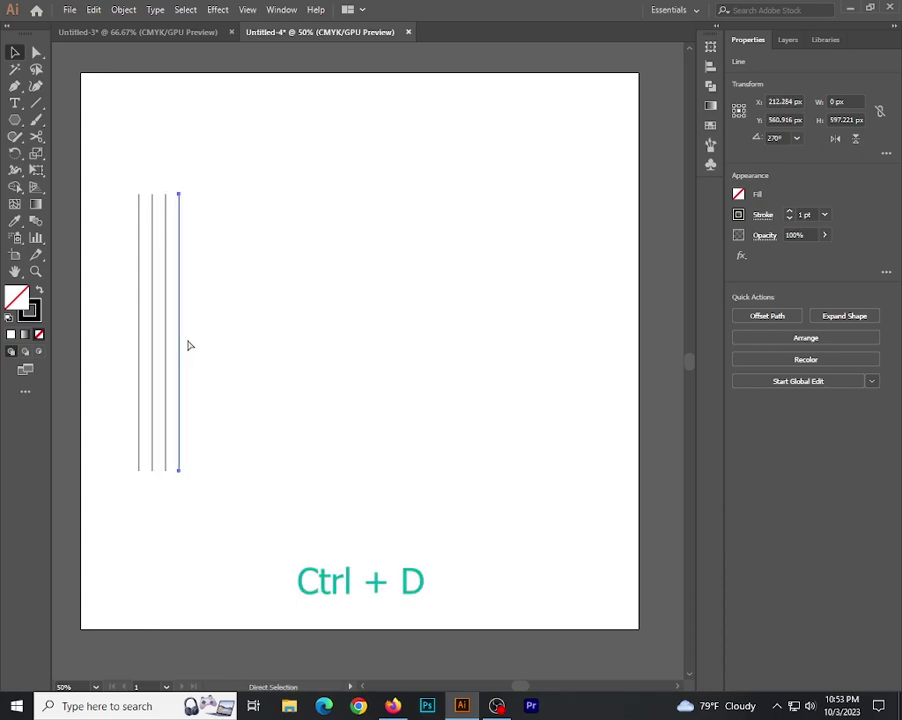
key(ctrl+d)
key(ctrl+d)
key(ctrl+d)
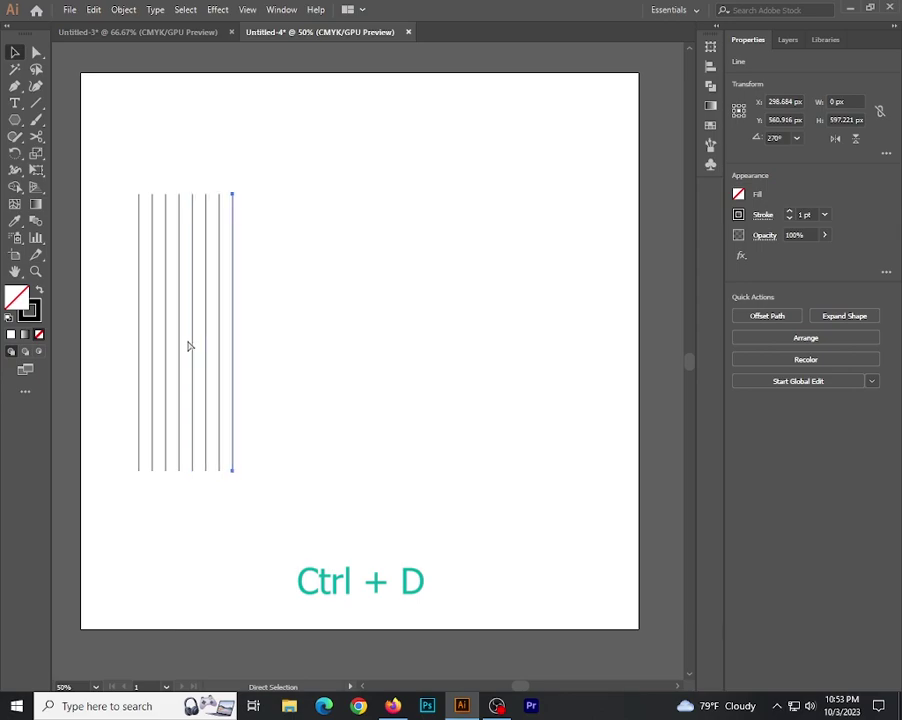
key(ctrl+d)
key(ctrl+d)
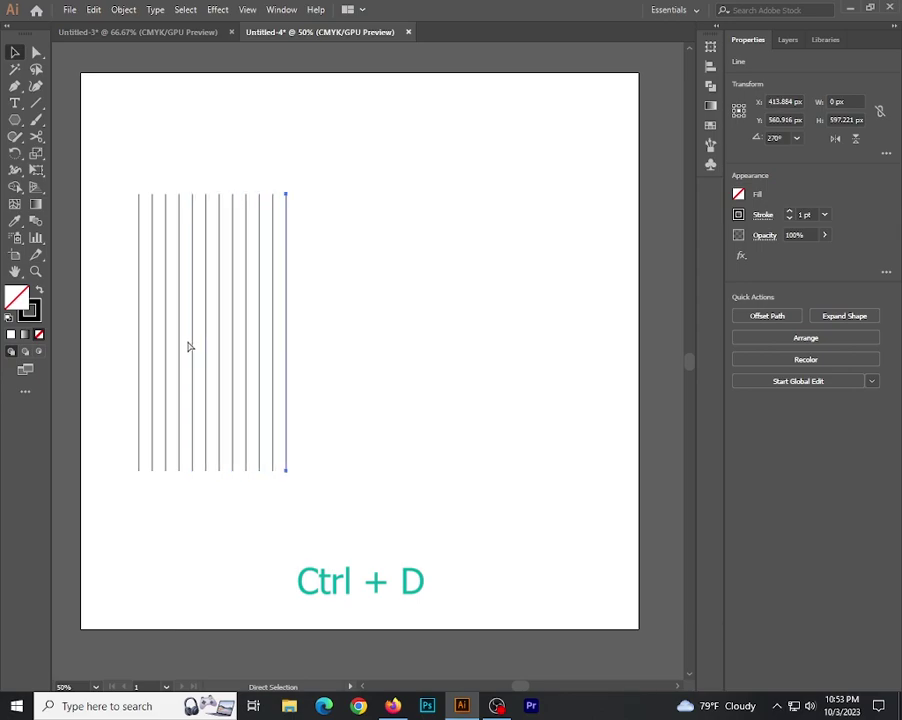
Step: Select all twelve lines, stretch them to about 725 px tall and move the set right and slightly up
key(v)
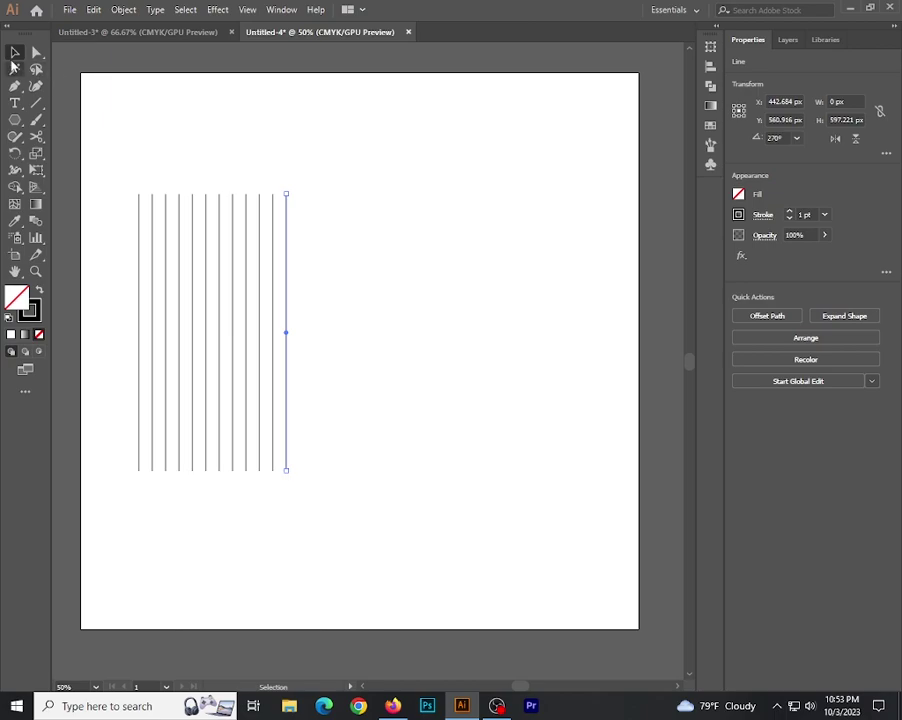
drag(115, 191, 307, 283)
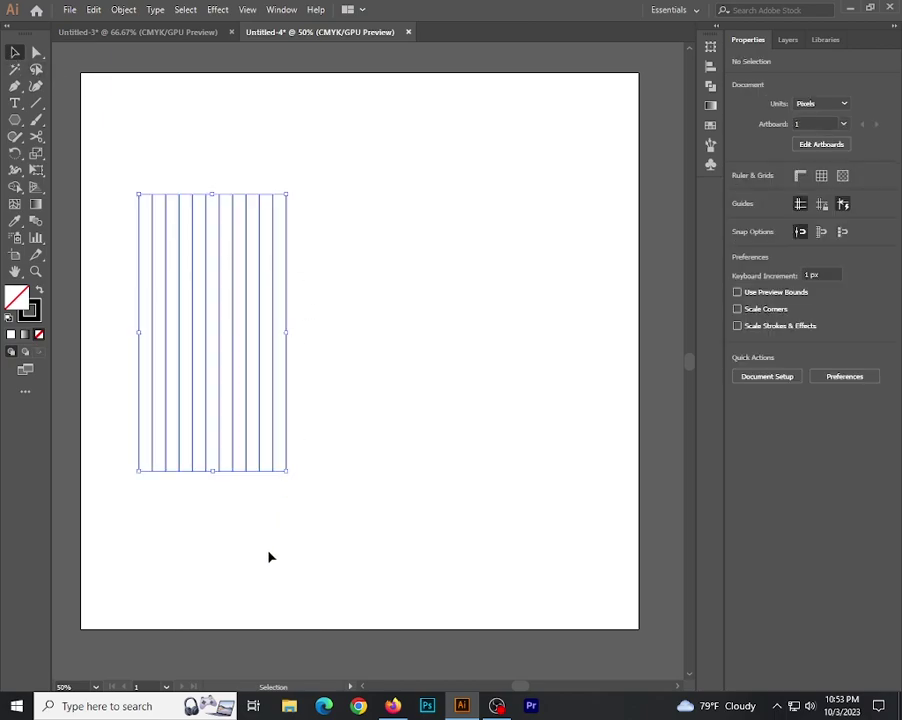
drag(212, 471, 211, 528)
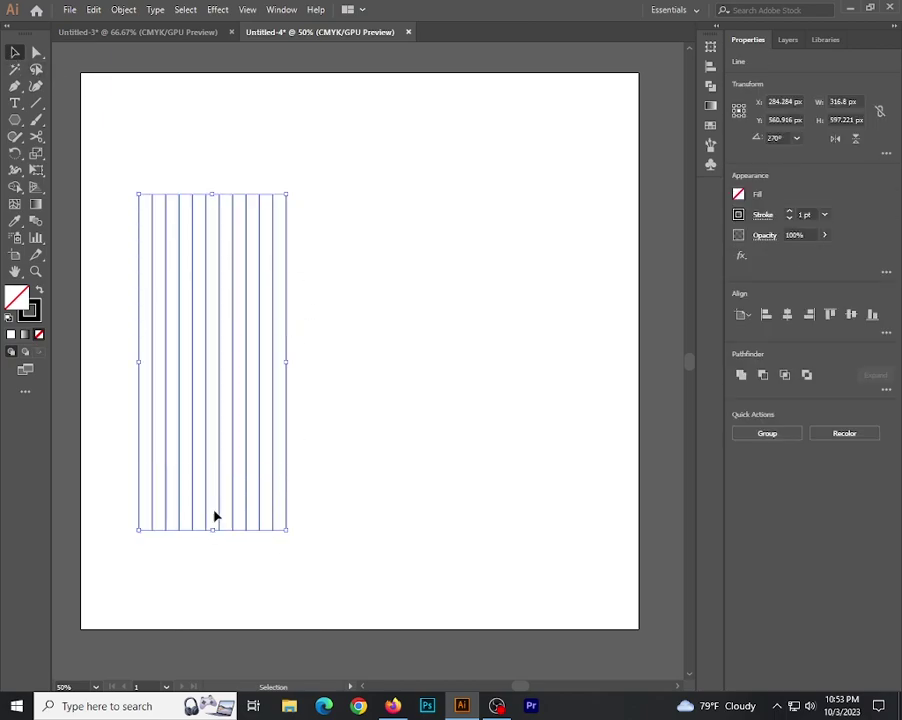
drag(205, 450, 274, 430)
Step: Create a reflected copy of the vertical lines using an axis angle of -30°
right_click(429, 296)
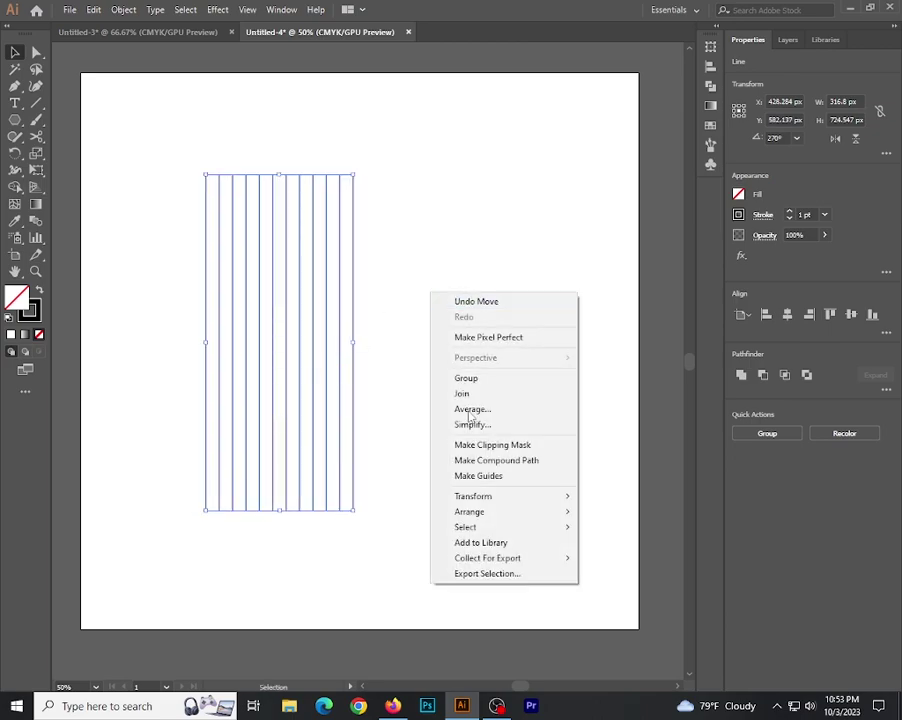
mouse_move(488, 502)
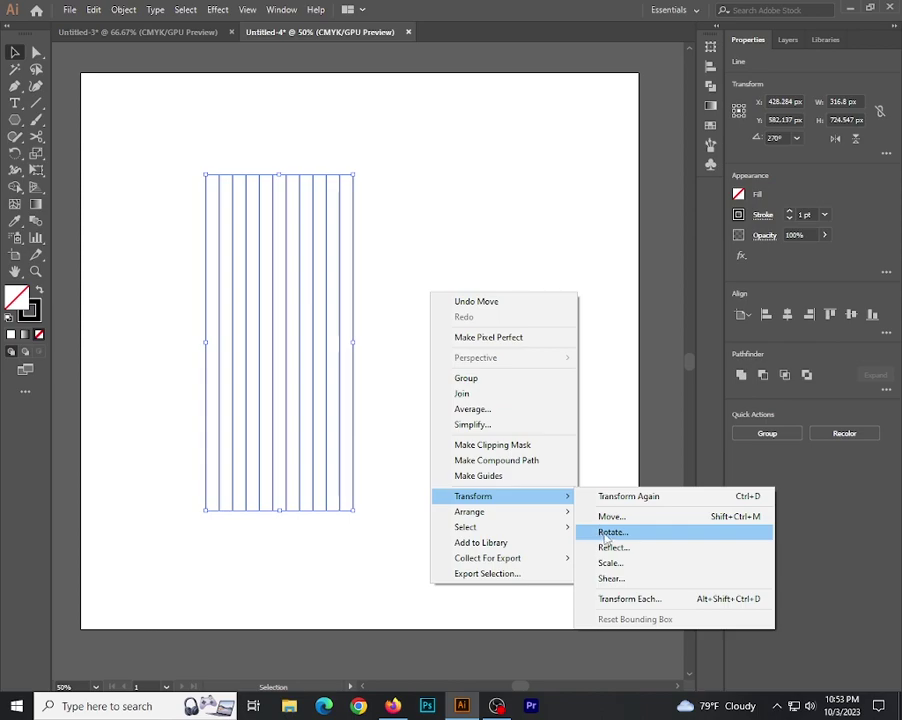
click(613, 547)
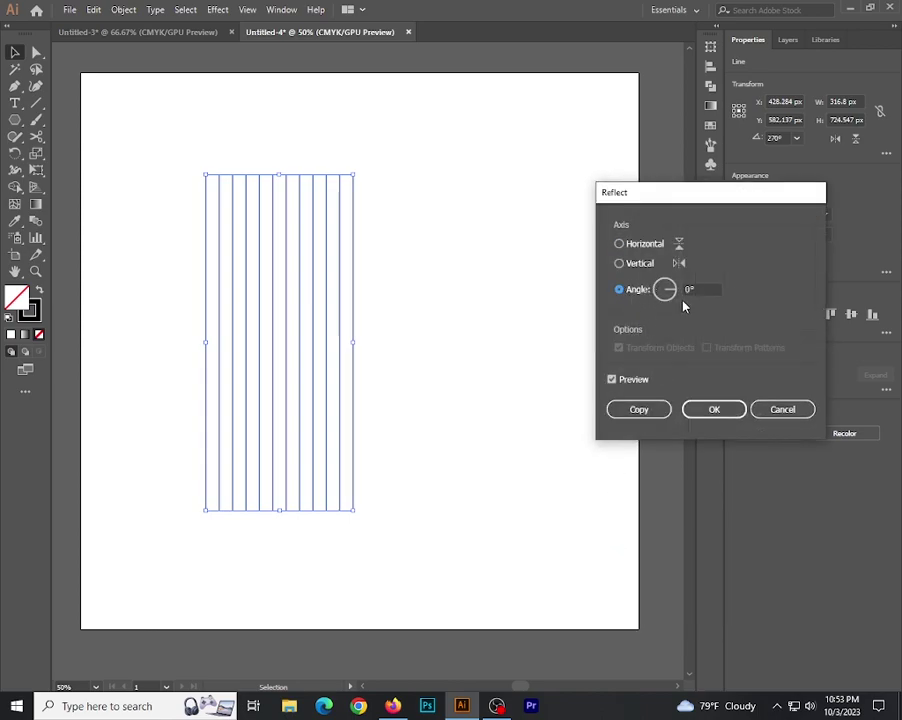
double_click(684, 289)
text(30)
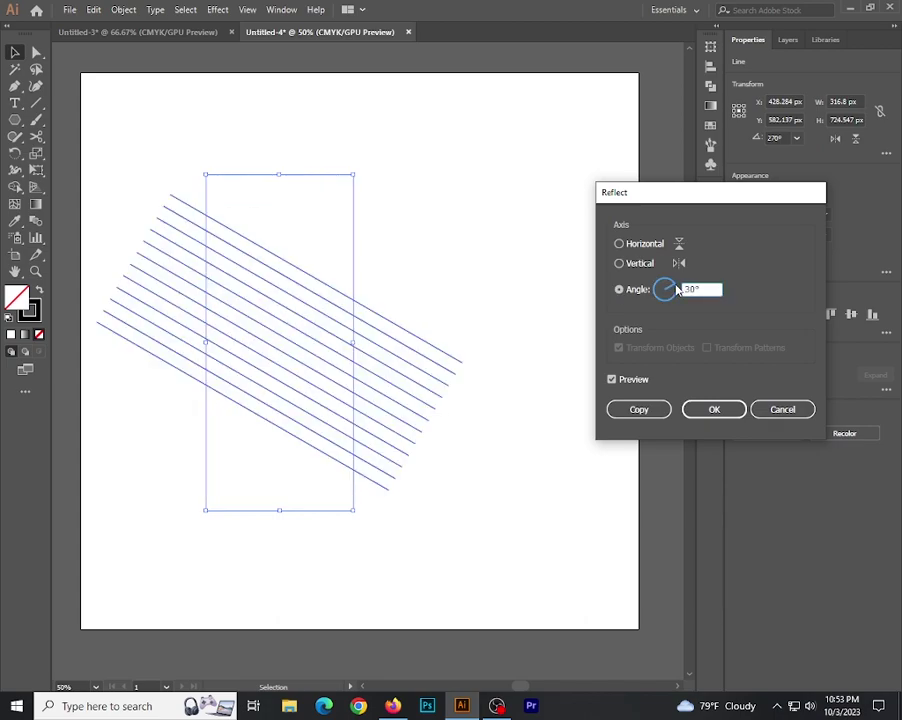
key(Down)
key(Down)
key(Down)
key(Down)
key(Down)
key(Down)
key(Down)
key(Down)
key(Down)
key(Down)
key(Down)
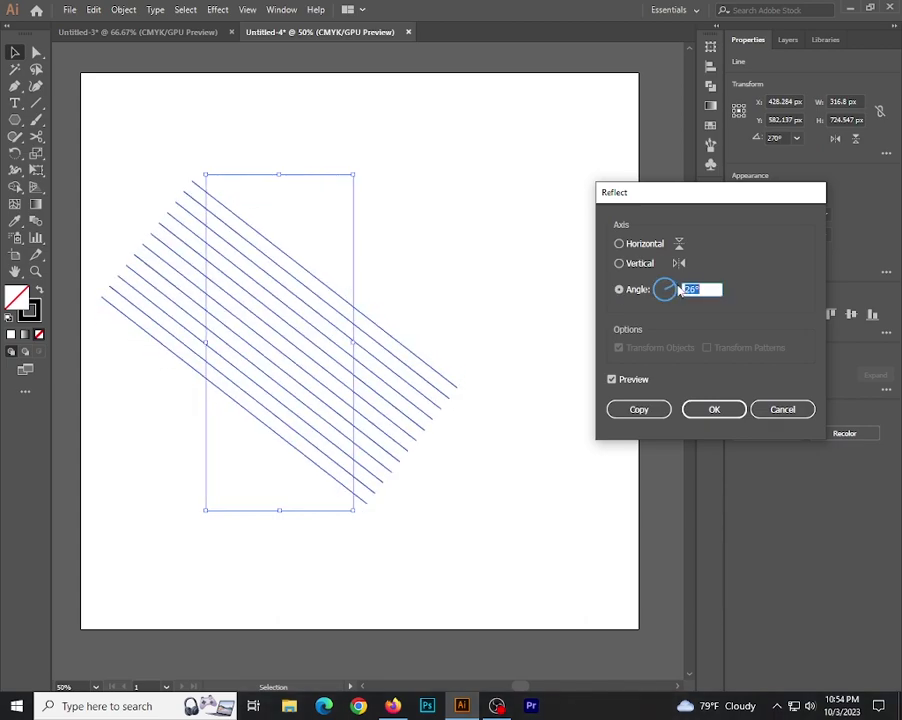
key(Down)
key(Down)
key(Down)
key(Down)
key(Down)
key(Down)
key(Down)
key(Down)
key(Down)
key(Down)
key(Down)
key(Down)
key(Down)
key(Down)
key(Down)
key(Down)
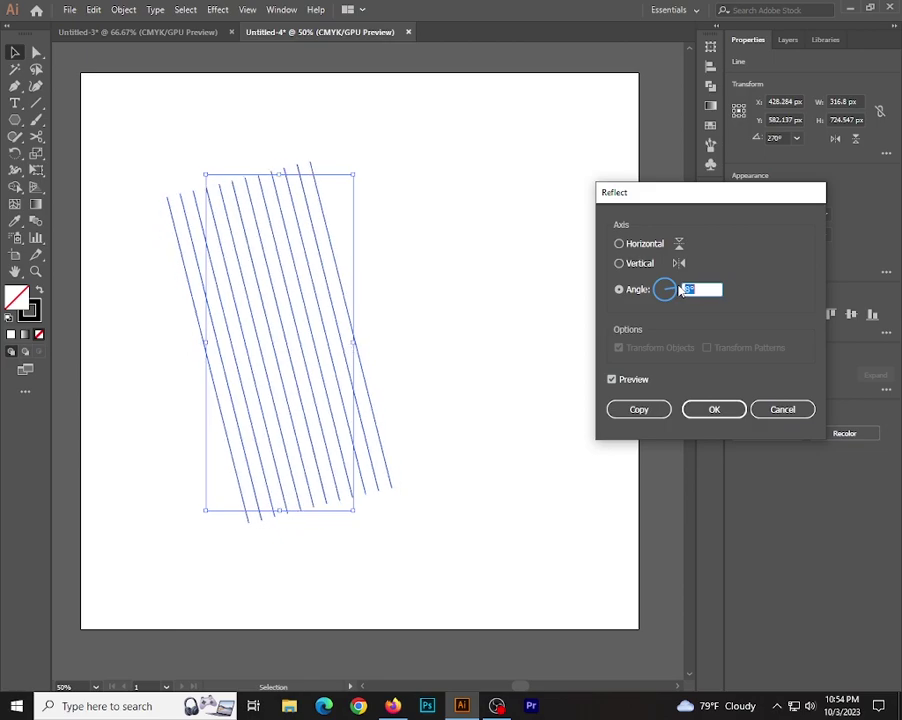
key(Down)
key(Down)
key(Down)
key(Down)
key(Down)
key(Down)
key(Down)
key(Down)
key(Down)
key(Down)
key(Down)
key(Down)
key(Down)
key(Down)
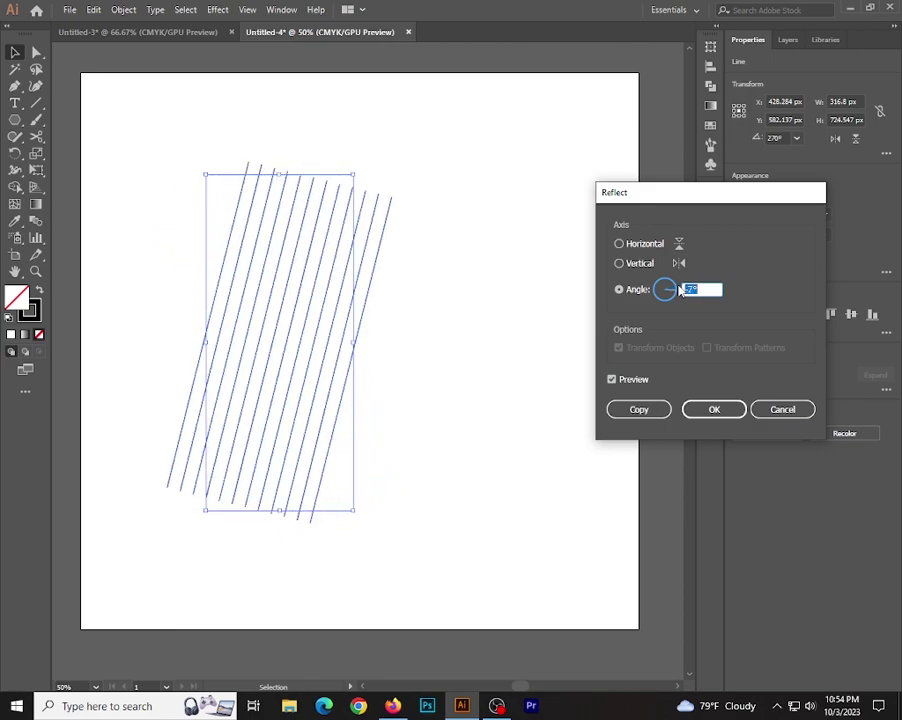
key(Down)
key(Down)
key(Down)
key(Down)
key(Down)
key(Down)
key(Down)
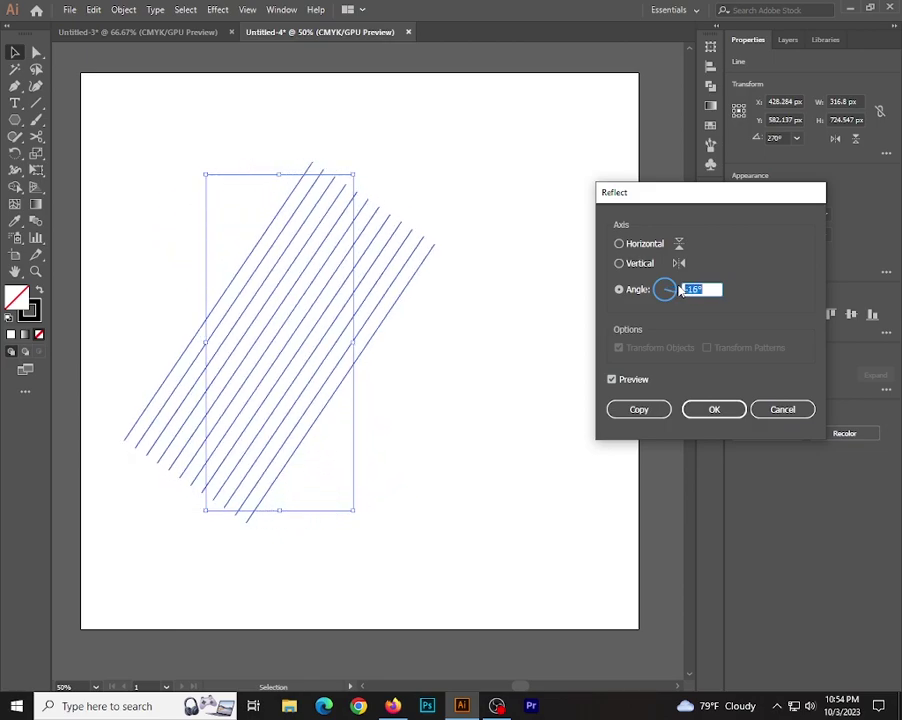
key(Down)
key(Down)
key(Down)
key(Down)
key(Down)
key(Down)
key(Down)
key(Down)
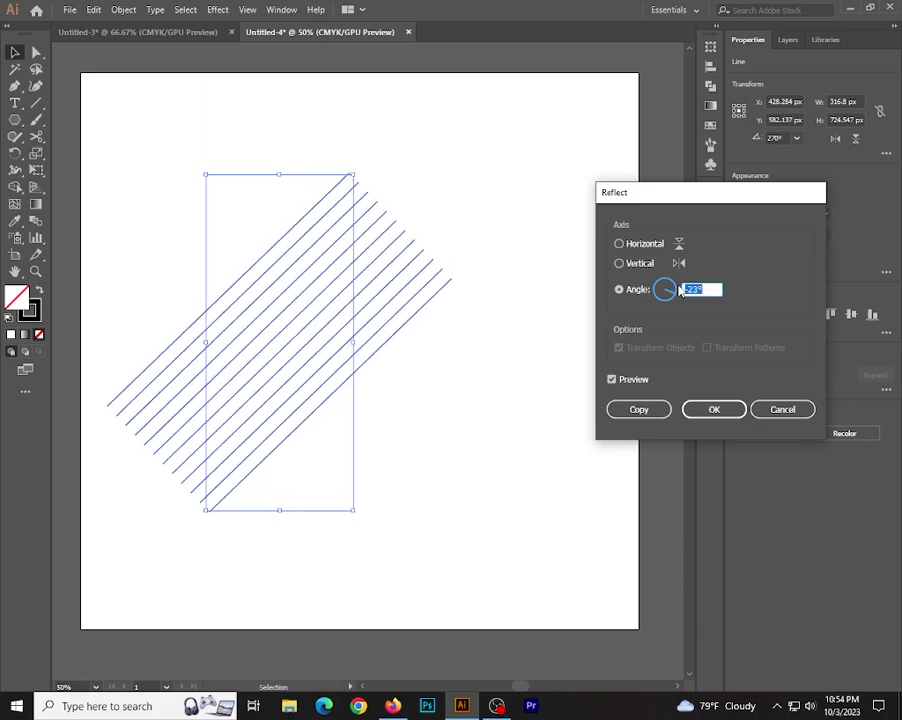
key(Down)
key(Down)
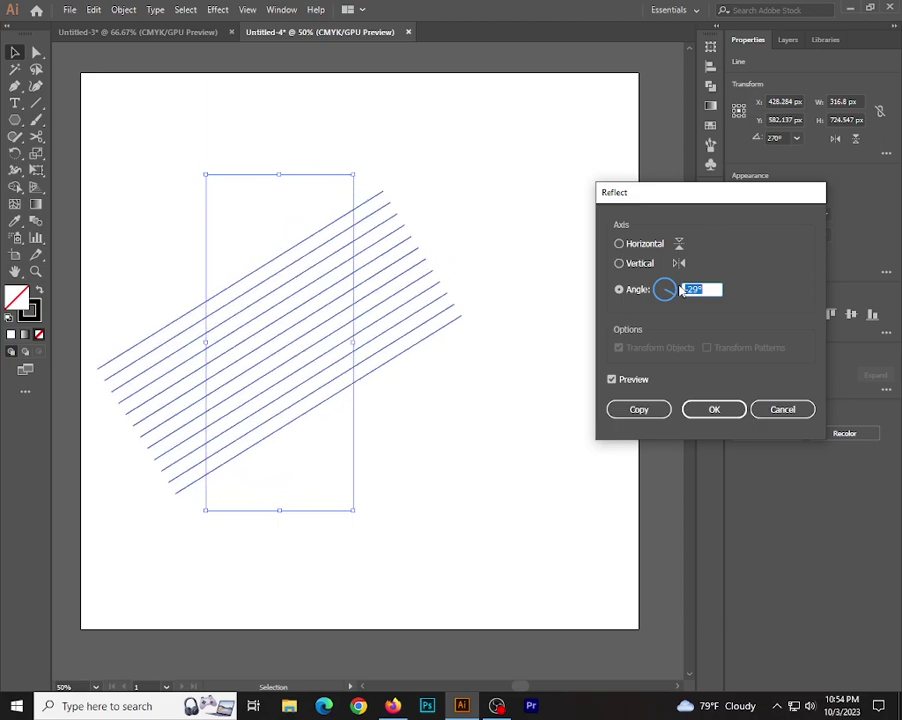
key(Down)
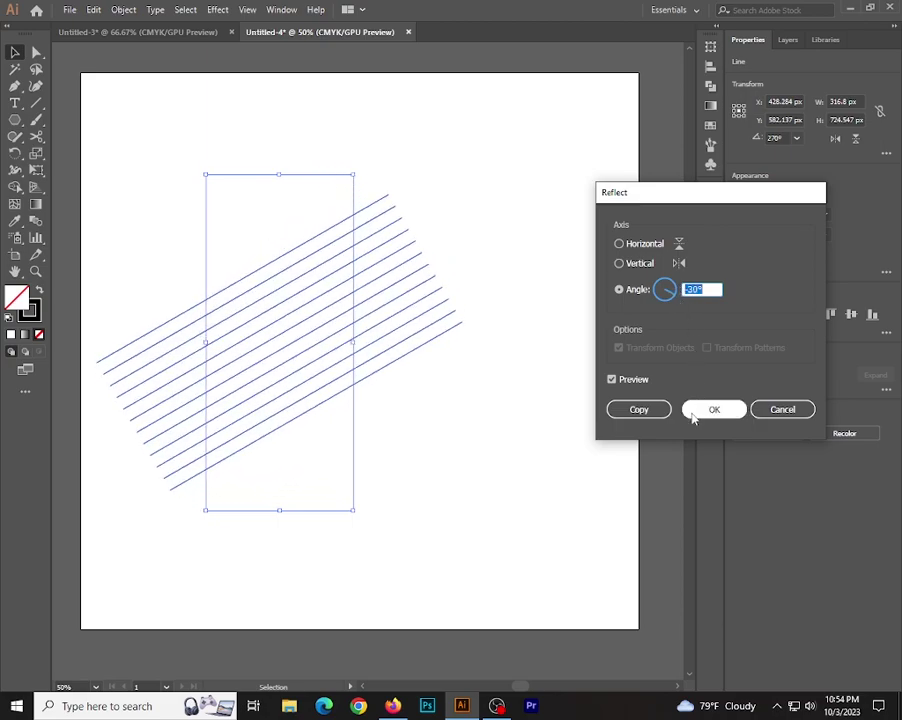
click(640, 410)
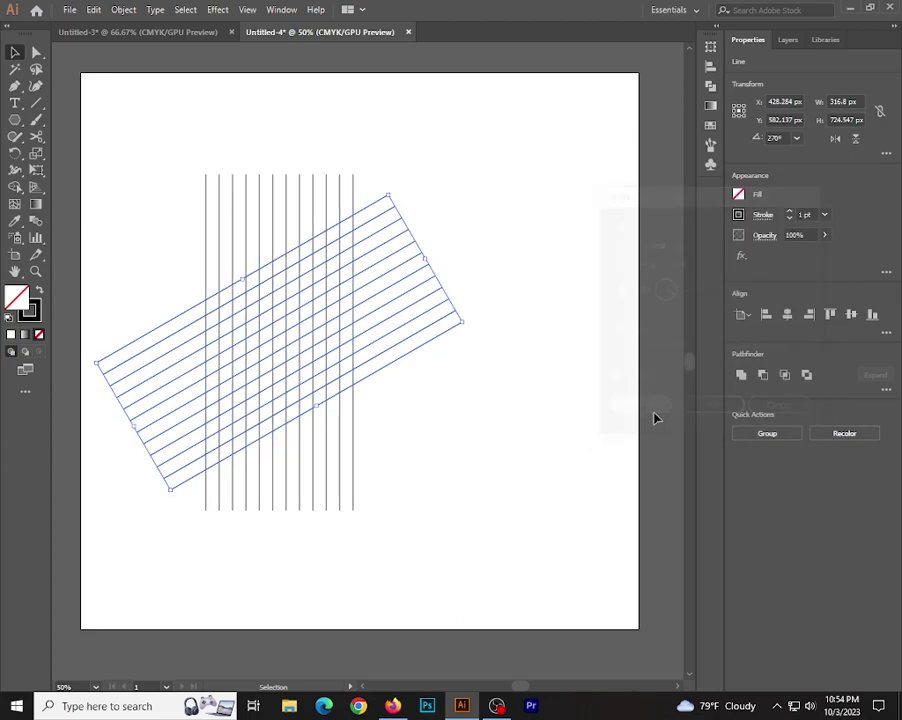
Step: Create a reflected copy of the slanted lines across the horizontal axis
right_click(475, 382)
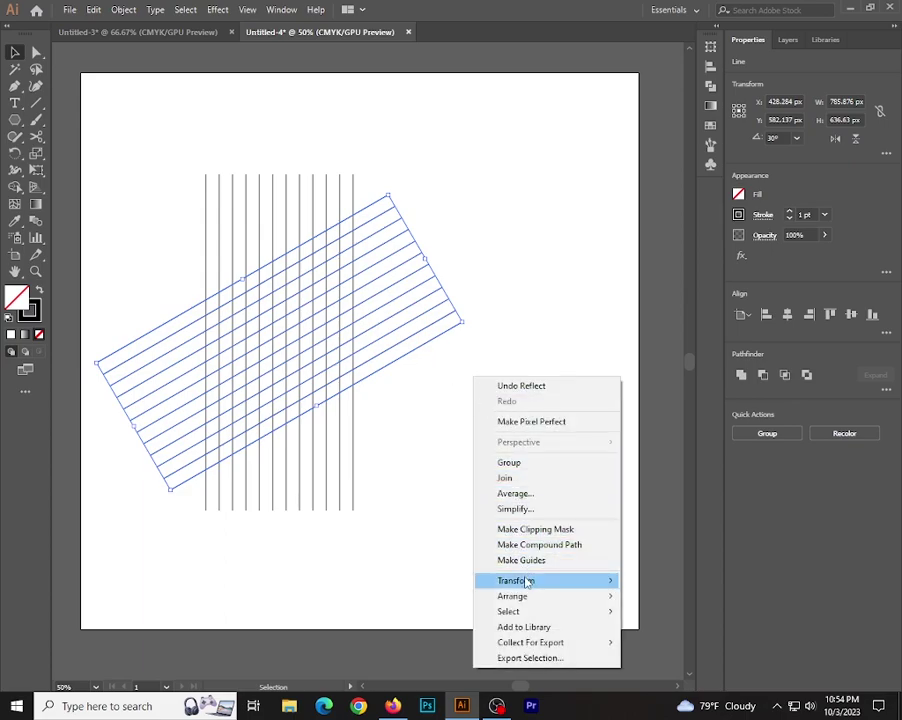
mouse_move(527, 582)
click(664, 631)
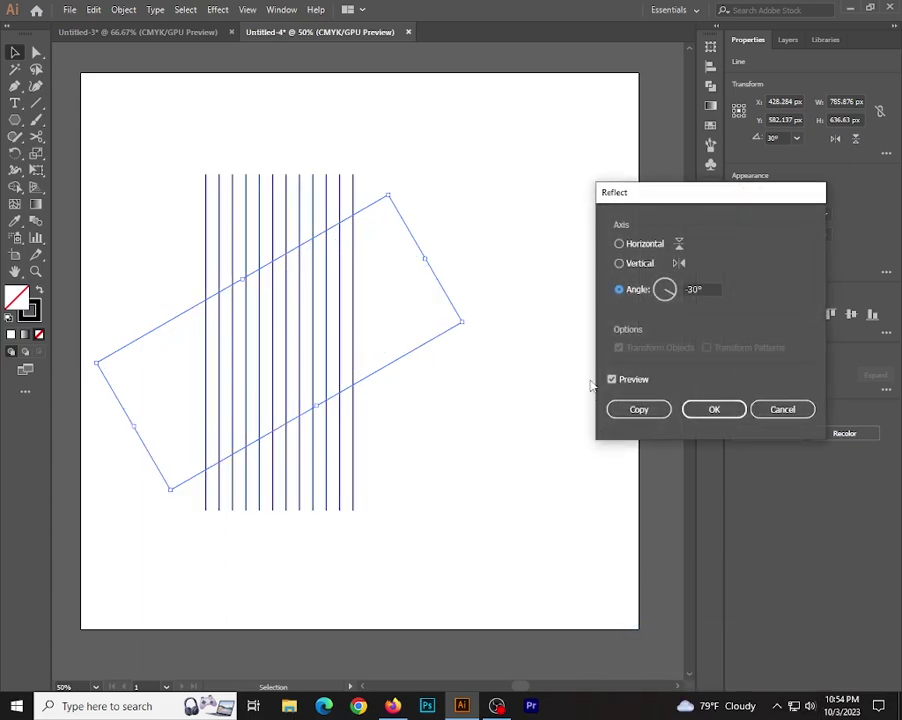
click(620, 244)
click(637, 409)
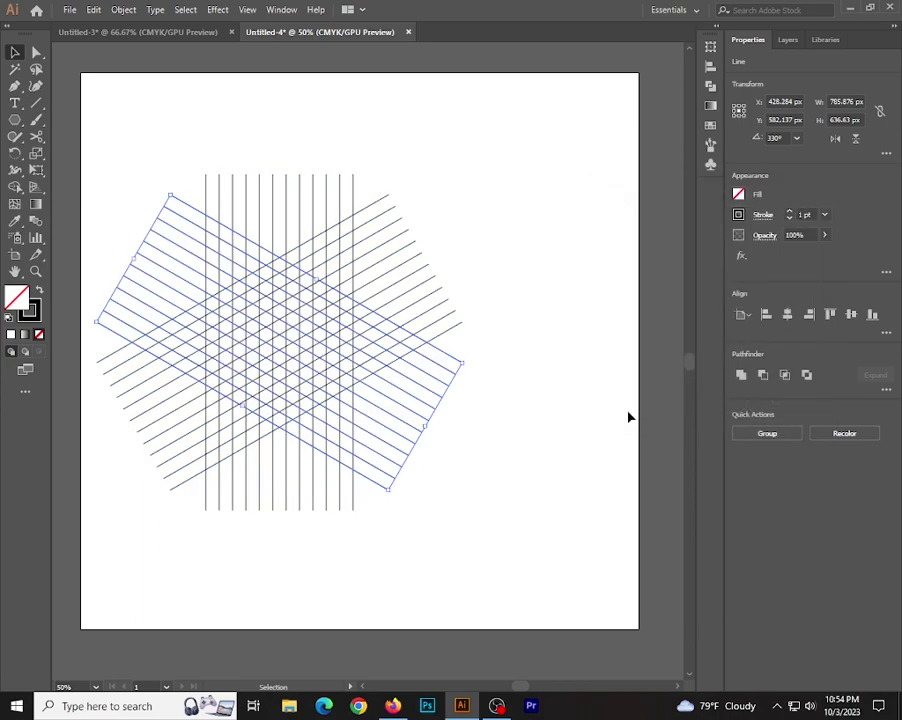
Step: Select the whole isometric line grid and move it right to an X position of about 541 px
click(528, 331)
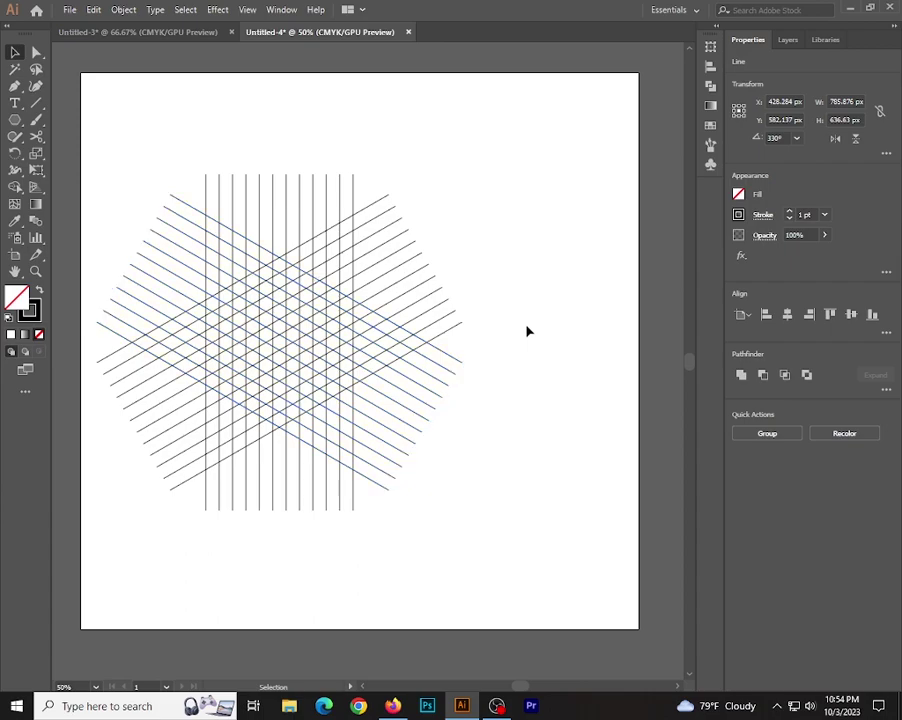
drag(138, 154, 440, 490)
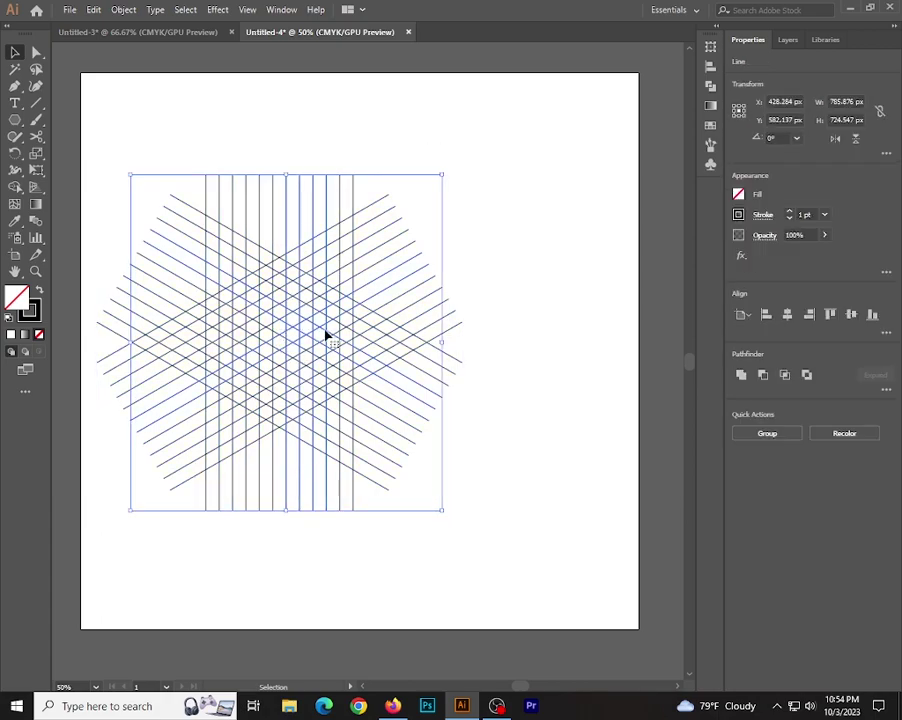
drag(139, 138, 385, 442)
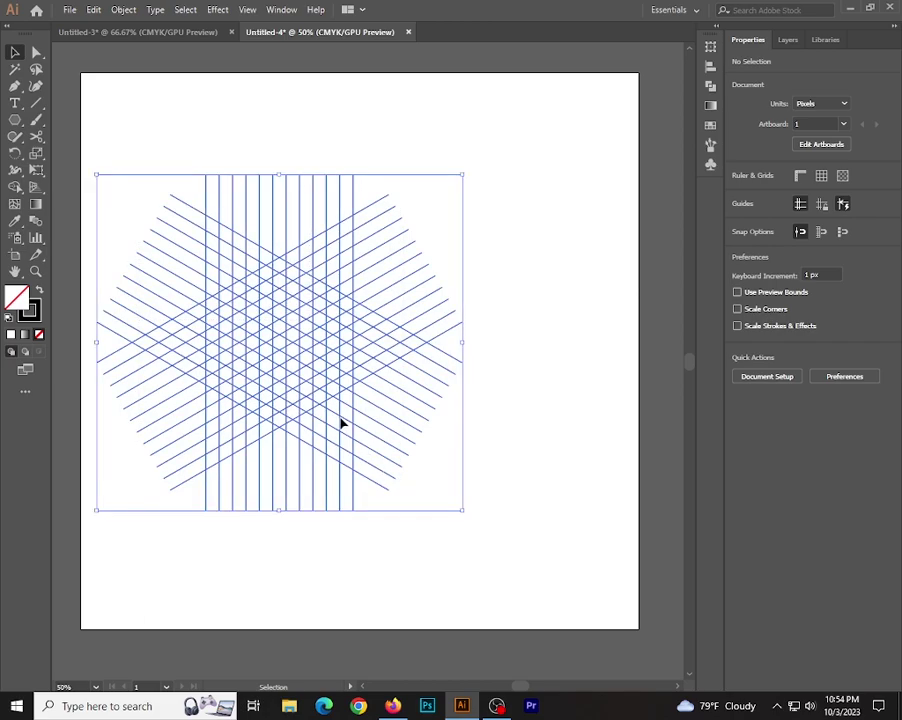
drag(281, 340, 334, 341)
click(414, 130)
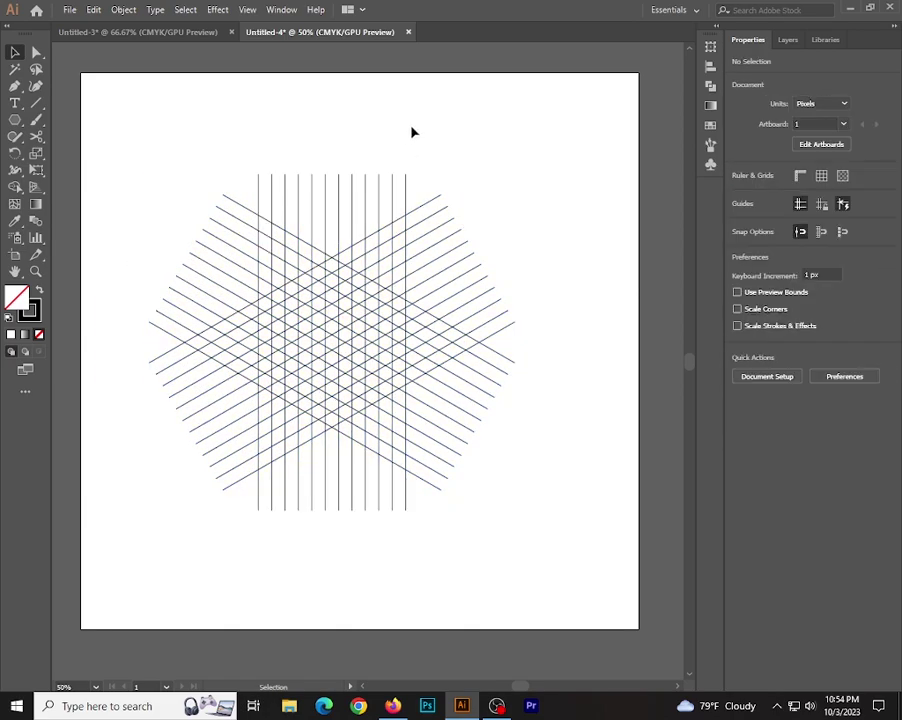
Step: Select the whole grid, swap fill and stroke, and use Shape Builder to form a black F in the grid's left half
drag(202, 146, 501, 527)
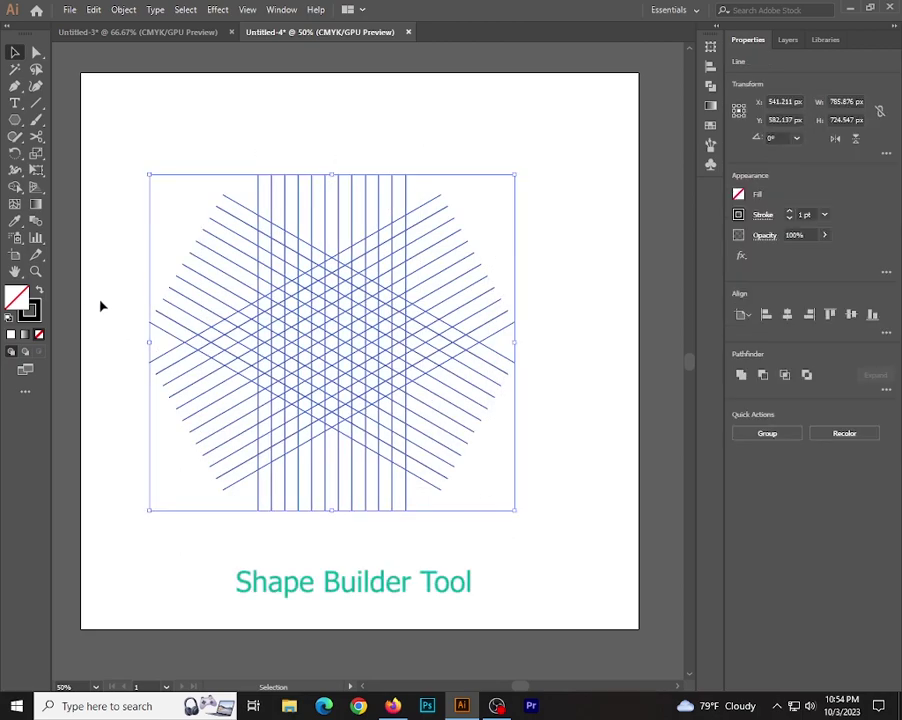
click(14, 187)
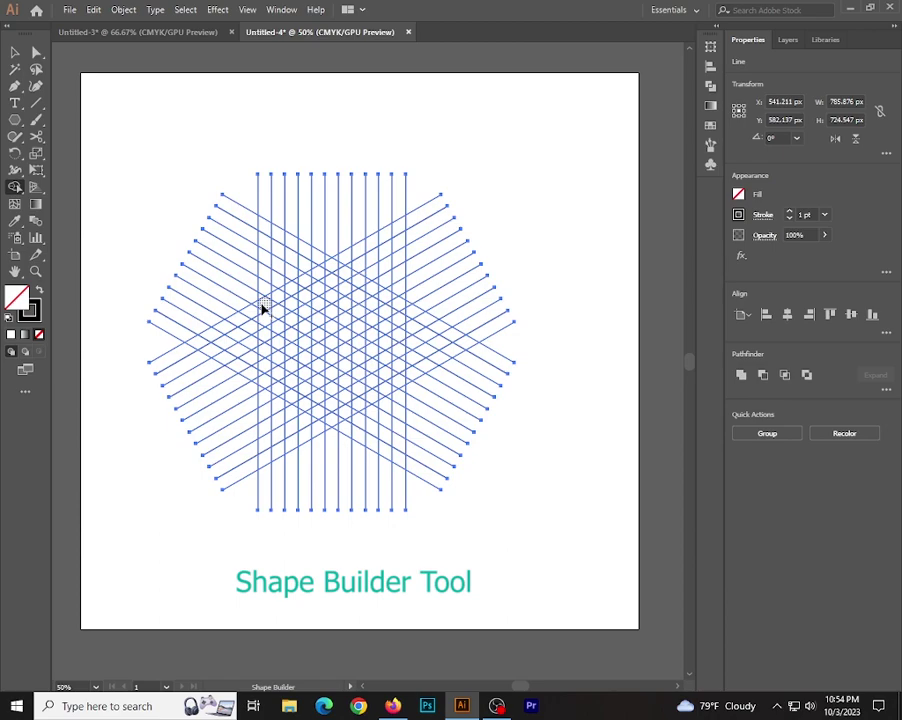
mouse_move(264, 309)
mouse_down()
mouse_move(268, 388)
mouse_move(269, 300)
mouse_up()
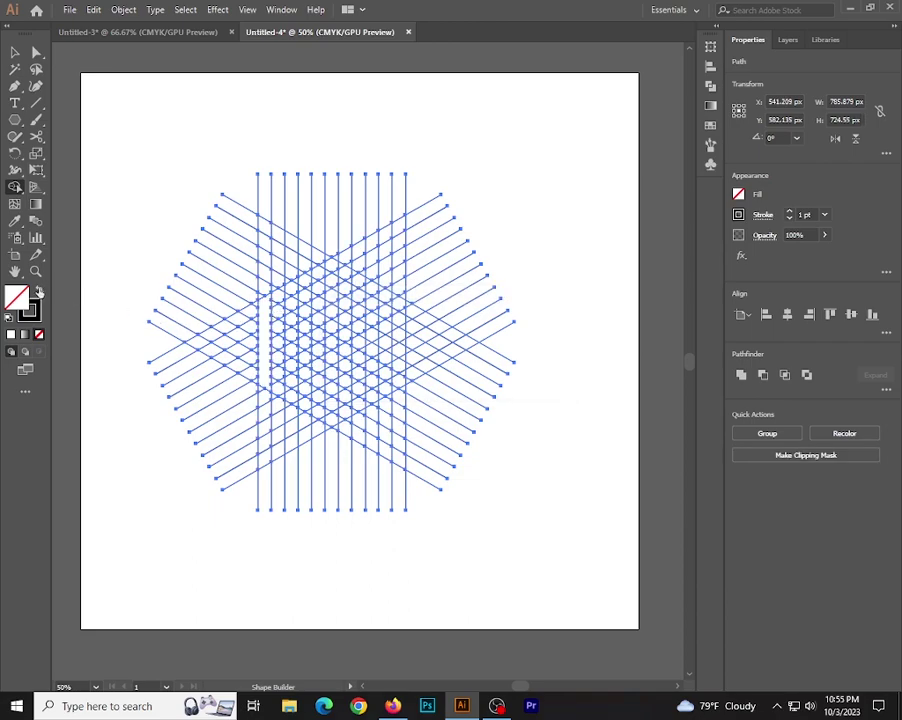
click(39, 291)
click(264, 313)
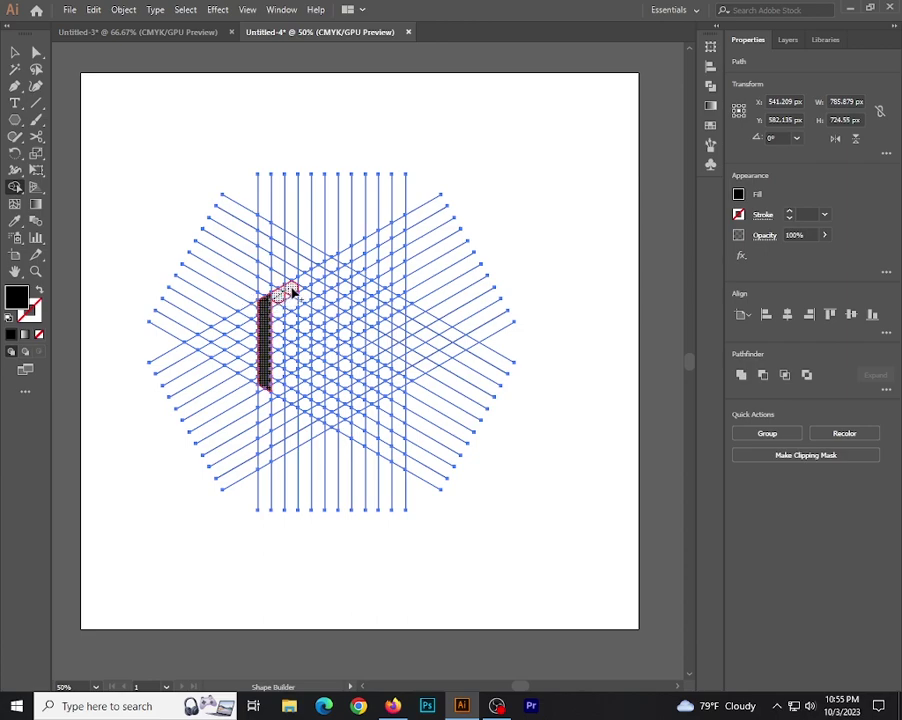
mouse_move(294, 290)
mouse_down()
mouse_move(319, 275)
mouse_move(309, 286)
mouse_up()
mouse_move(269, 334)
mouse_down()
mouse_move(322, 299)
mouse_move(279, 340)
mouse_up()
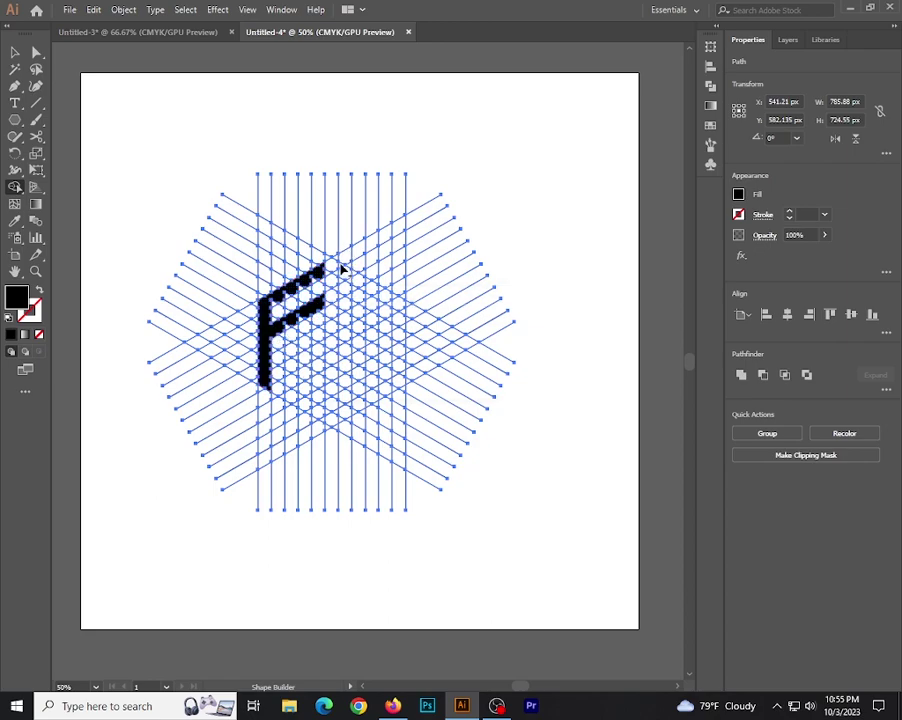
Step: Form a black M in the grid's right half and a smaller A beneath the F's arms with Shape Builder
drag(341, 268, 344, 420)
mouse_move(342, 268)
mouse_down()
mouse_move(397, 307)
mouse_move(398, 393)
mouse_up()
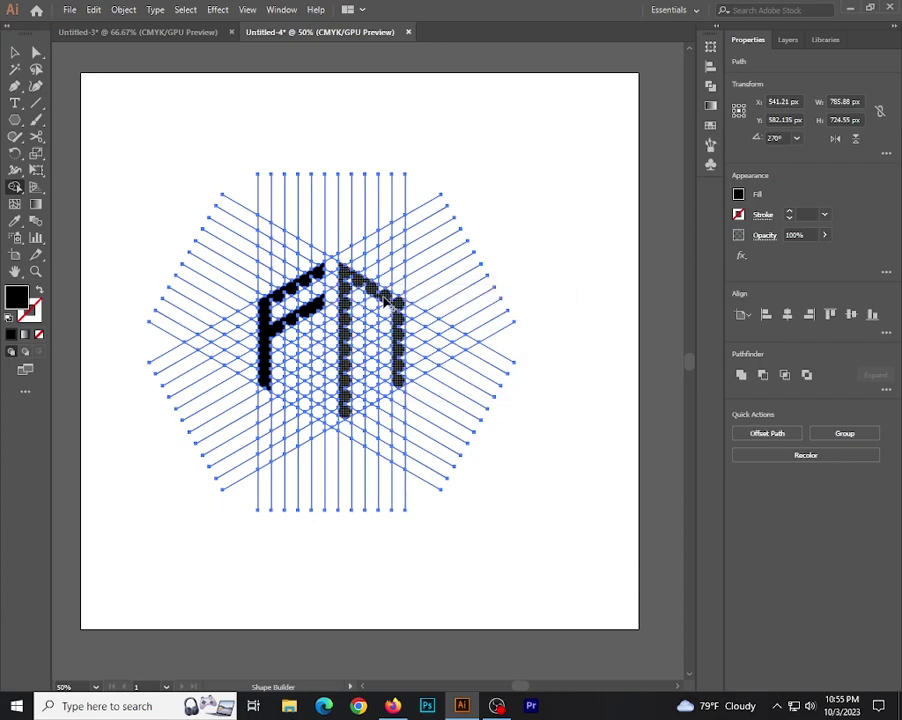
drag(371, 340, 371, 396)
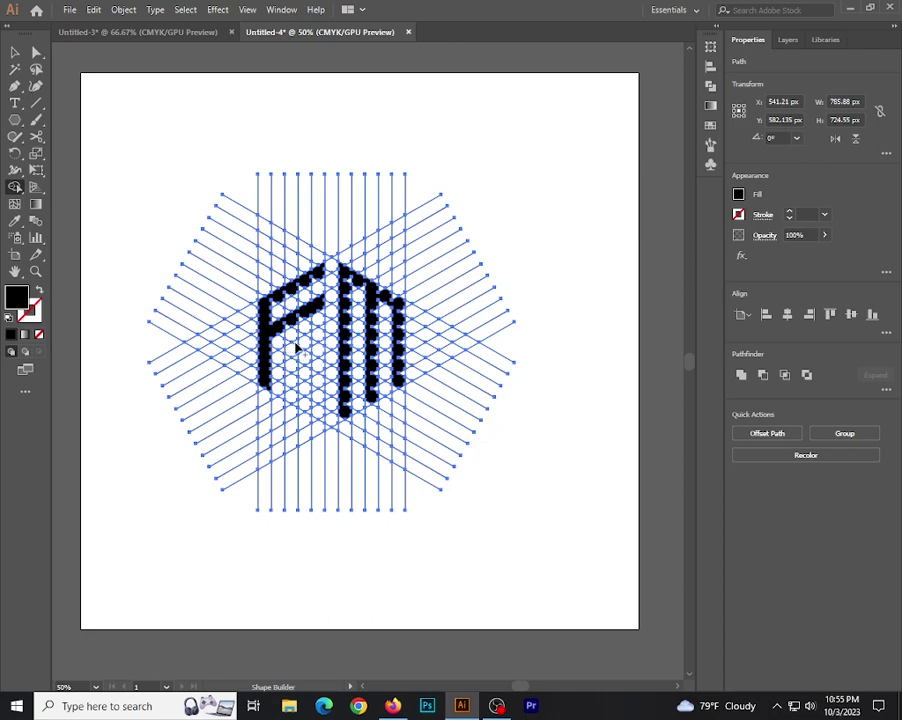
drag(297, 348, 293, 368)
mouse_move(290, 380)
mouse_down()
mouse_move(296, 394)
mouse_move(292, 370)
mouse_move(317, 341)
mouse_move(318, 416)
mouse_move(324, 359)
mouse_move(294, 370)
mouse_move(298, 384)
mouse_move(312, 369)
mouse_up()
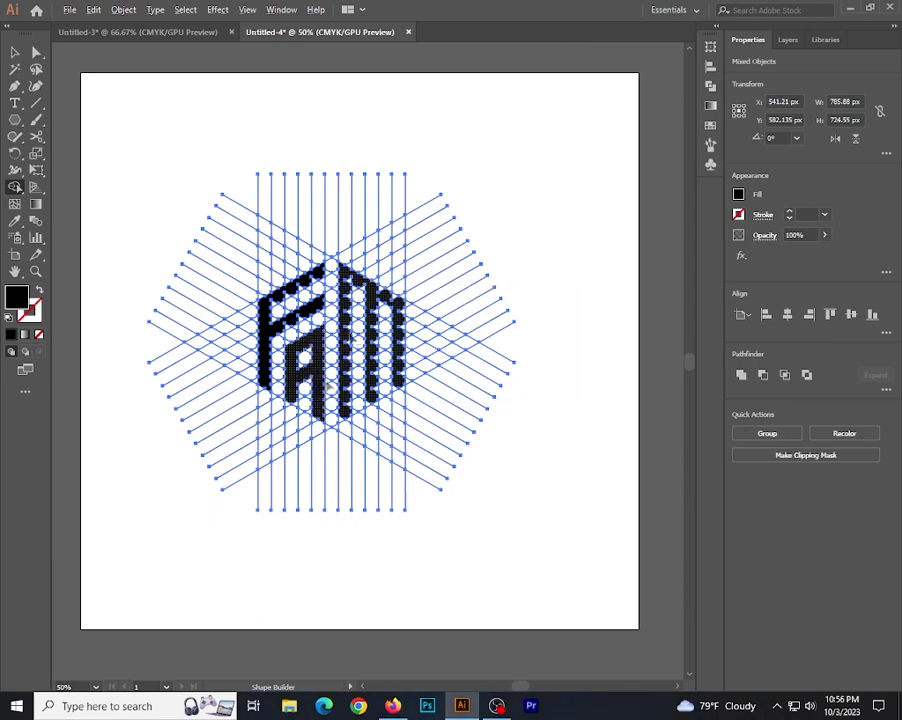
Step: Merge the leftover triangular cells along the M's jagged edges into the letter to straighten its outline
scroll(350, 318, up, 3)
drag(338, 288, 320, 605)
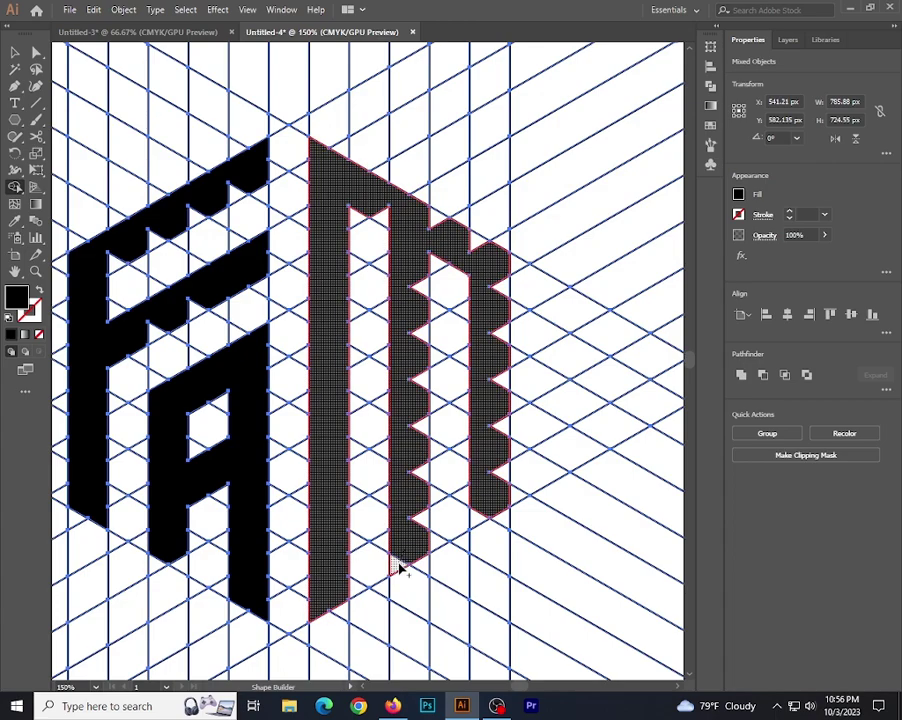
mouse_move(414, 471)
mouse_down()
mouse_move(408, 212)
mouse_move(499, 276)
mouse_move(497, 492)
mouse_move(477, 516)
mouse_up()
Step: Merge the remaining triangular cells along the edges of the F, A and M into the letters to straighten their outlines
scroll(462, 446, down, 1)
scroll(462, 440, up, 2)
mouse_move(306, 286)
mouse_down()
mouse_move(252, 302)
mouse_move(195, 340)
mouse_up()
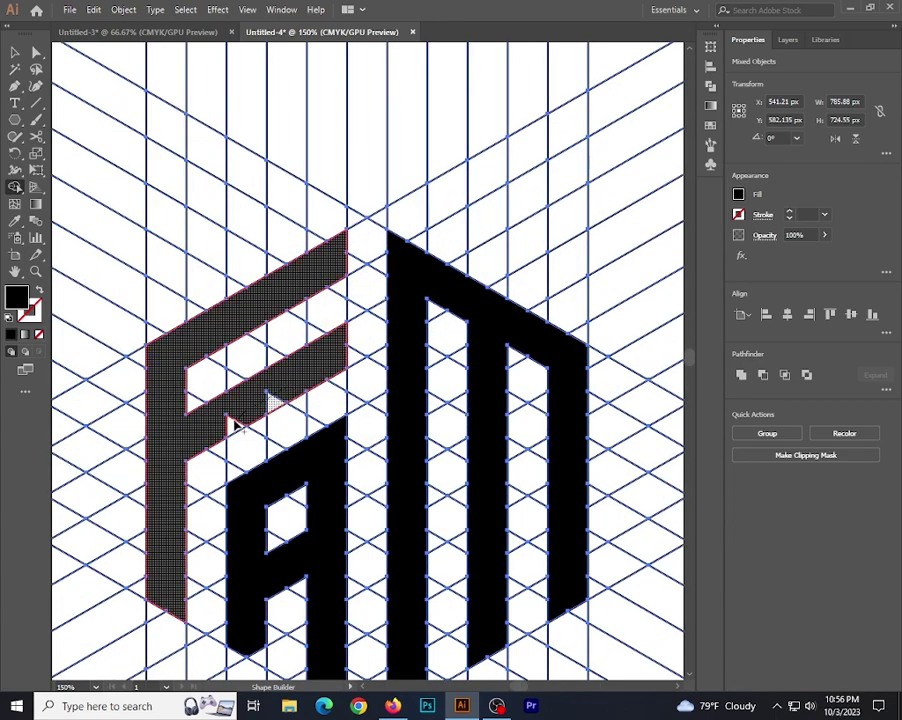
scroll(365, 380, down, 2)
scroll(286, 516, up, 1)
scroll(400, 380, down, 3)
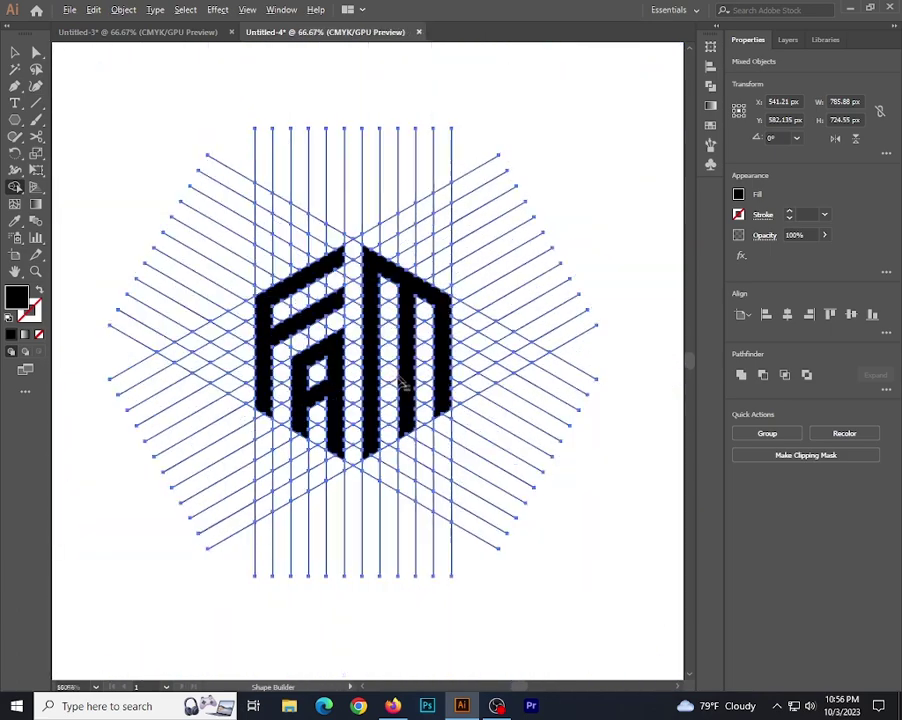
Step: Select all the unfilled grid lines at once with the Magic Wand and delete them, keeping only the black letters
click(14, 52)
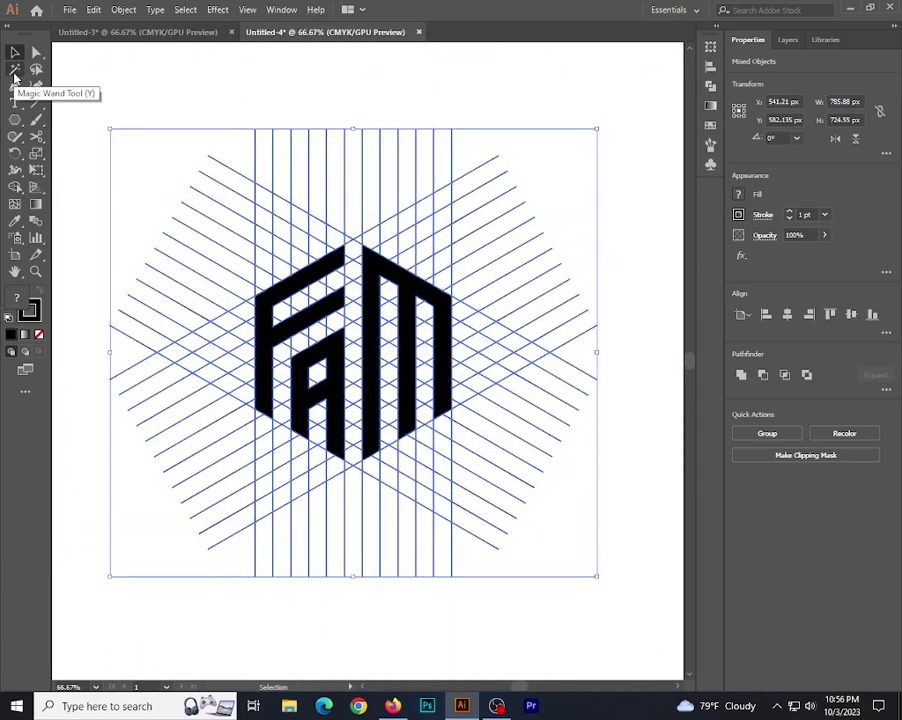
click(14, 70)
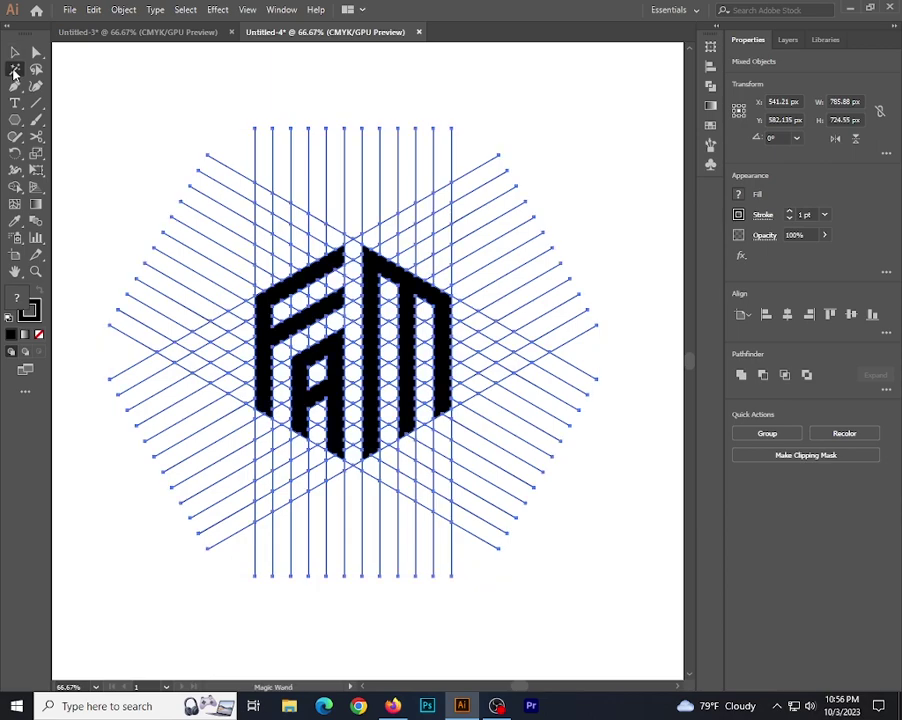
click(14, 52)
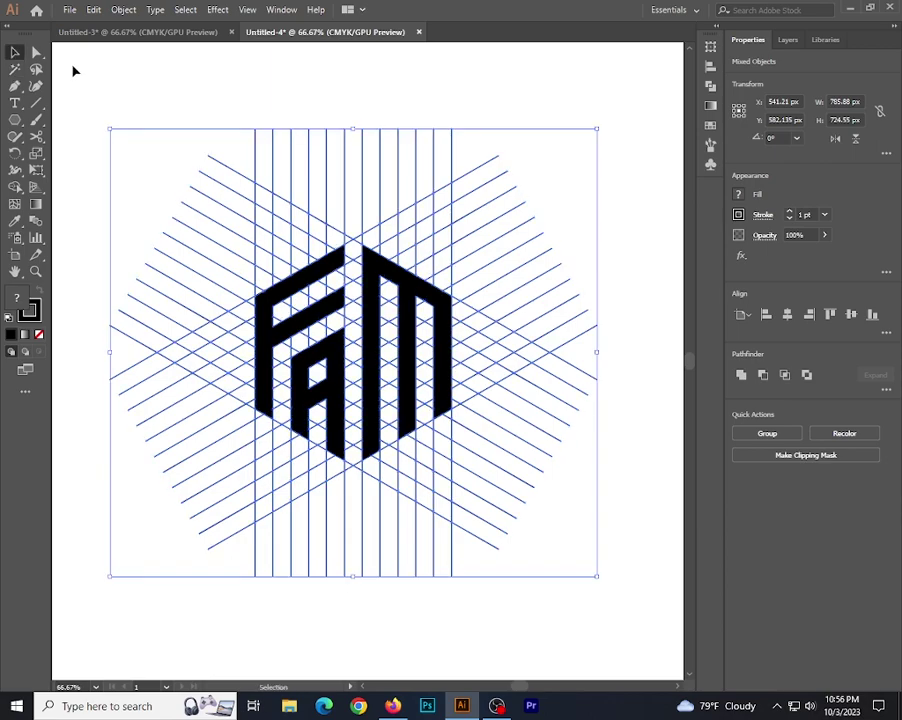
click(113, 89)
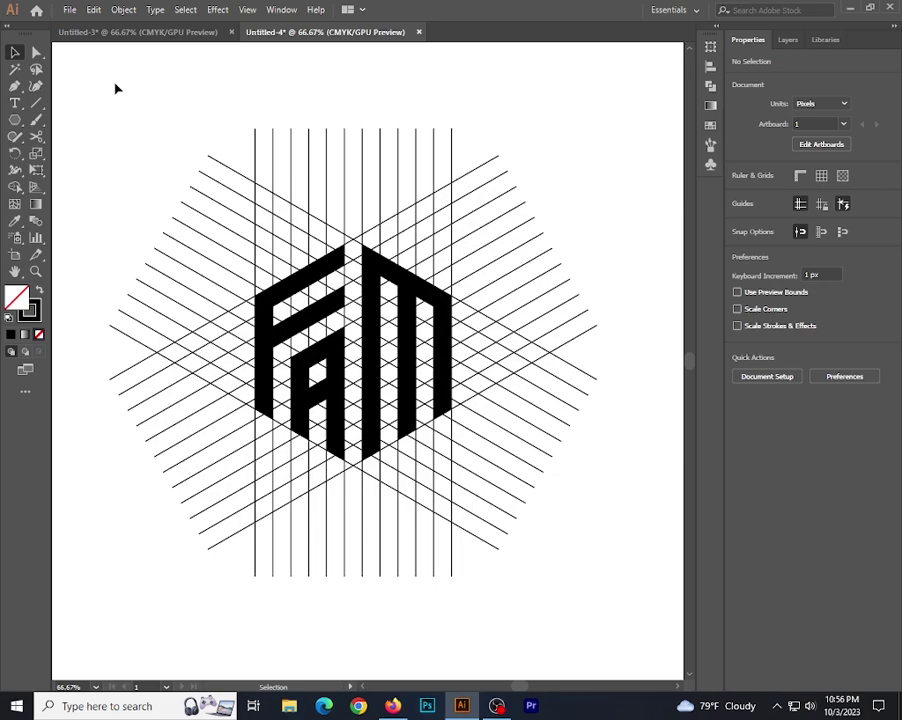
key(y)
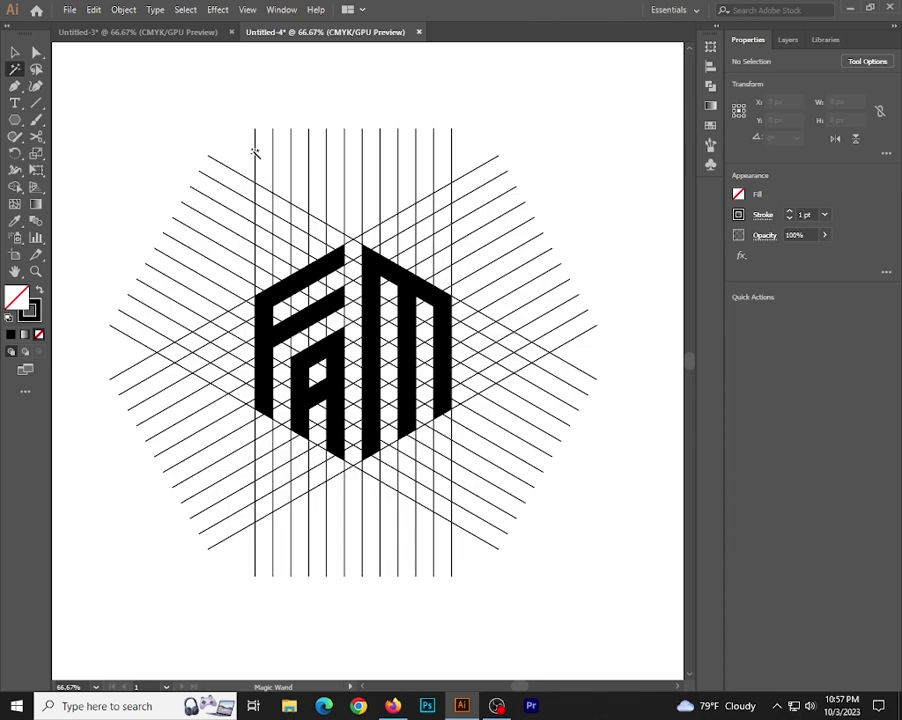
click(257, 180)
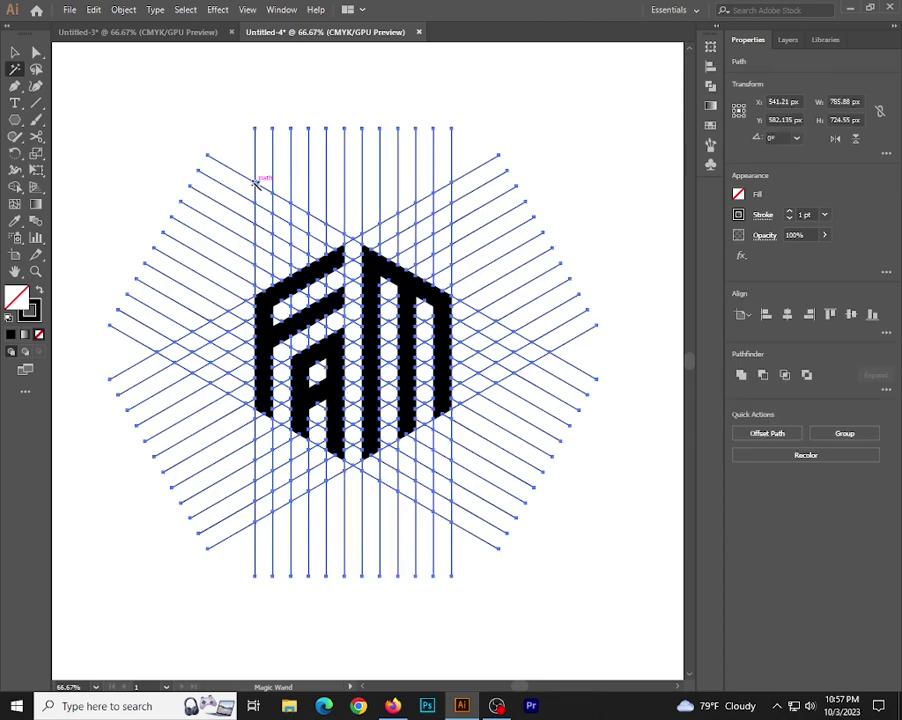
key(Delete)
Step: Select the F, A and M letter shapes and expand their fill and stroke
click(15, 52)
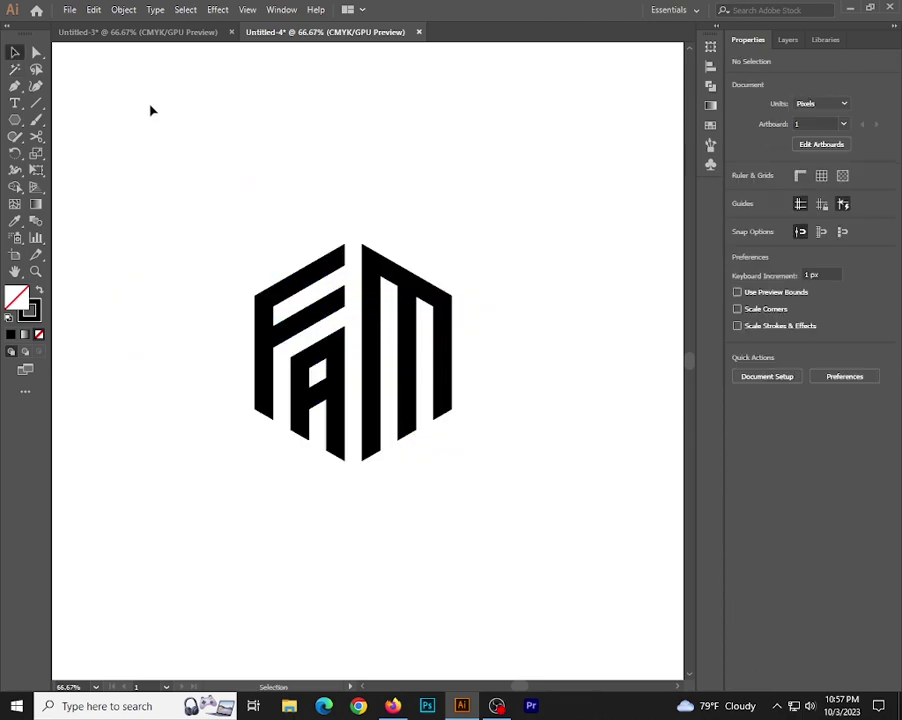
drag(196, 204, 475, 493)
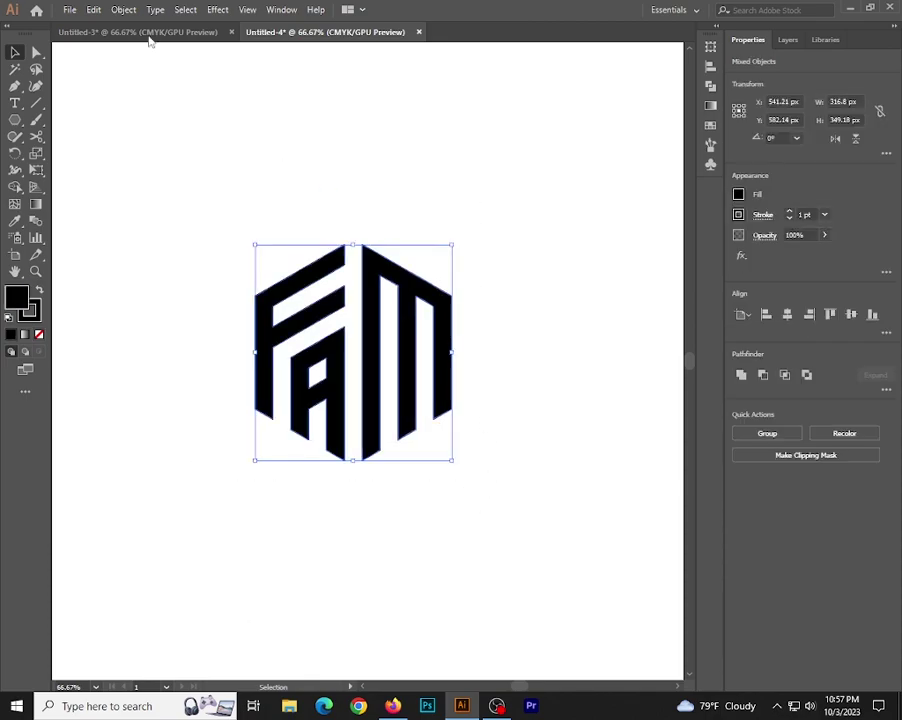
click(122, 10)
click(165, 174)
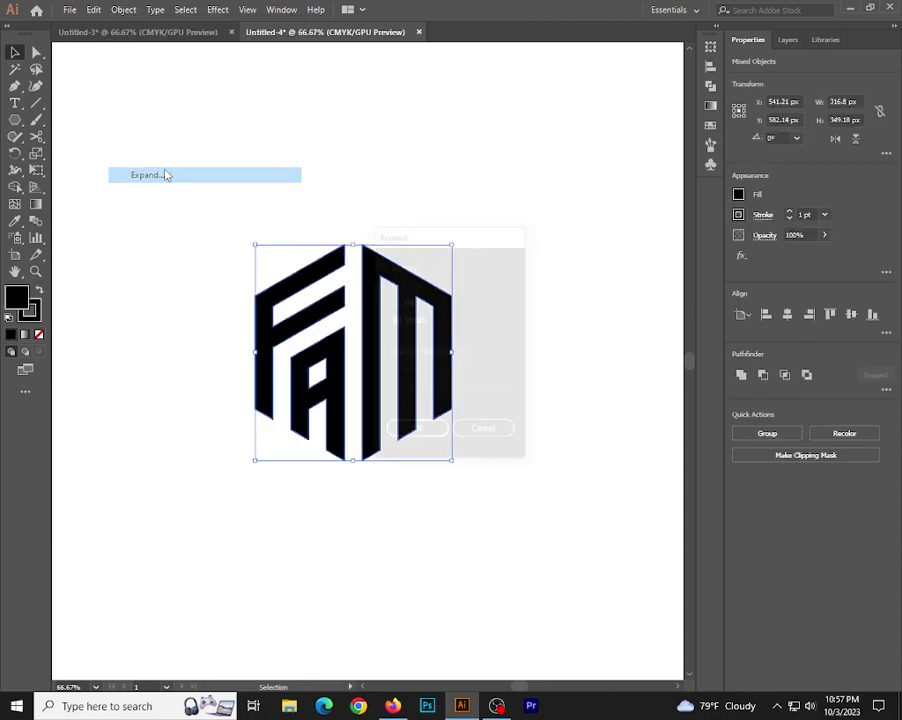
click(417, 436)
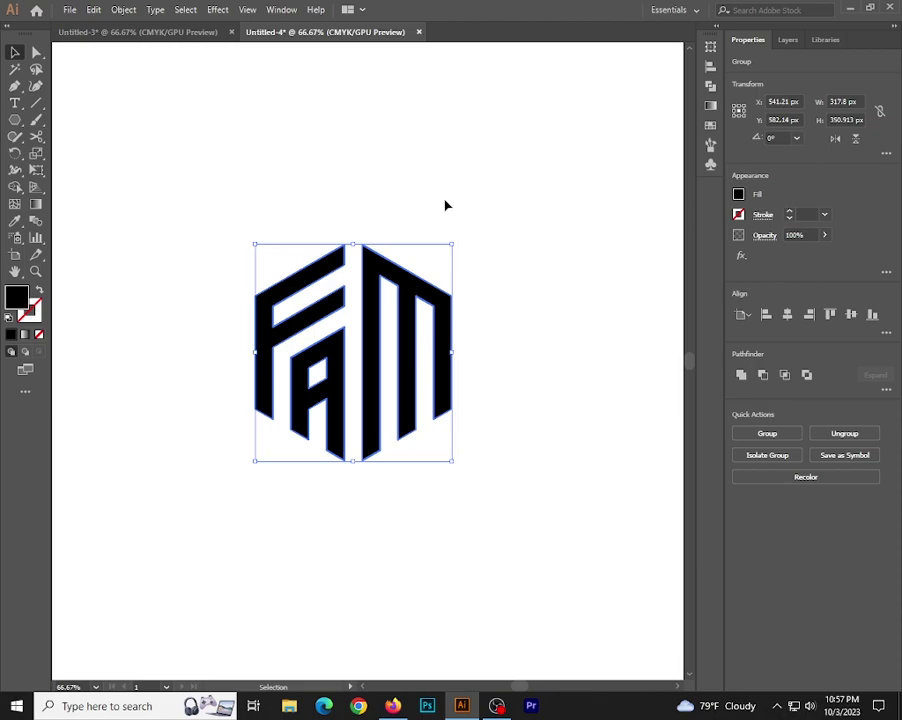
Step: Recolor the whole expanded FAM monogram with the darkest gray swatch next to black as its fill, and deselect it
drag(254, 220, 478, 487)
click(738, 195)
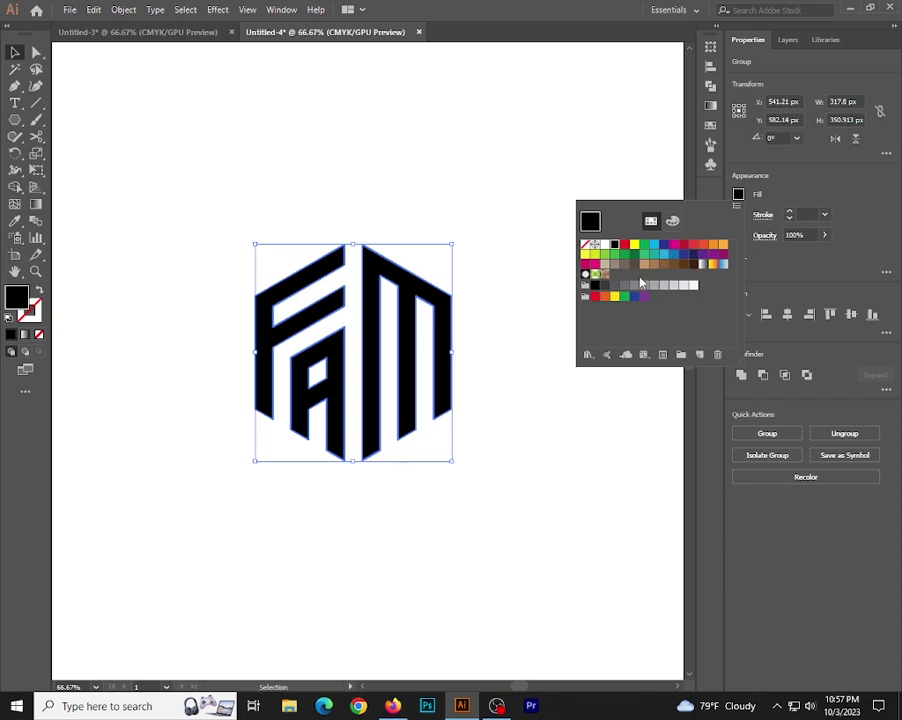
click(614, 287)
click(605, 287)
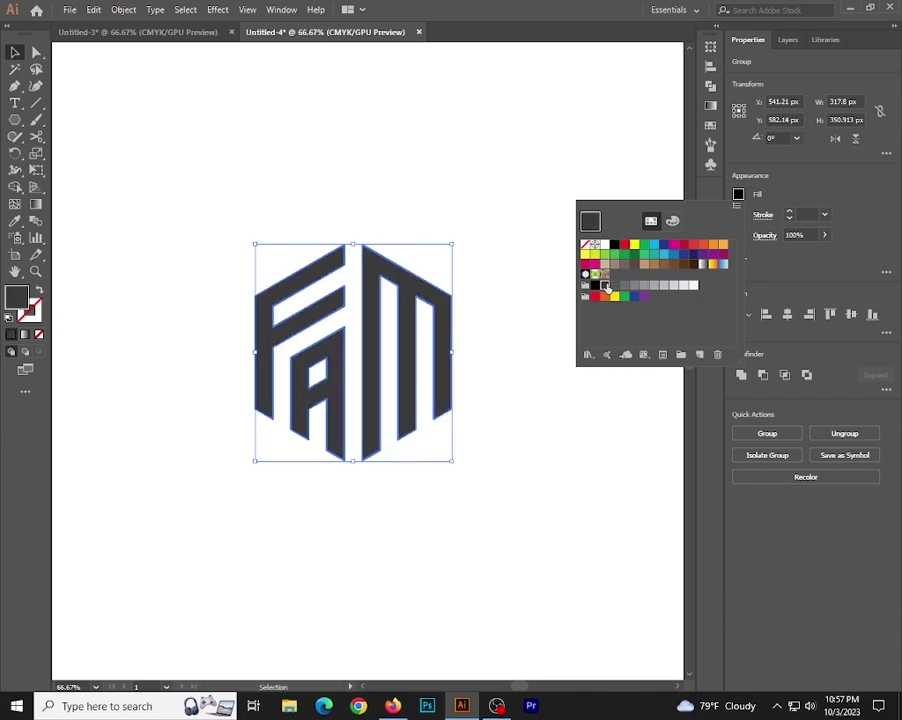
click(491, 185)
click(493, 185)
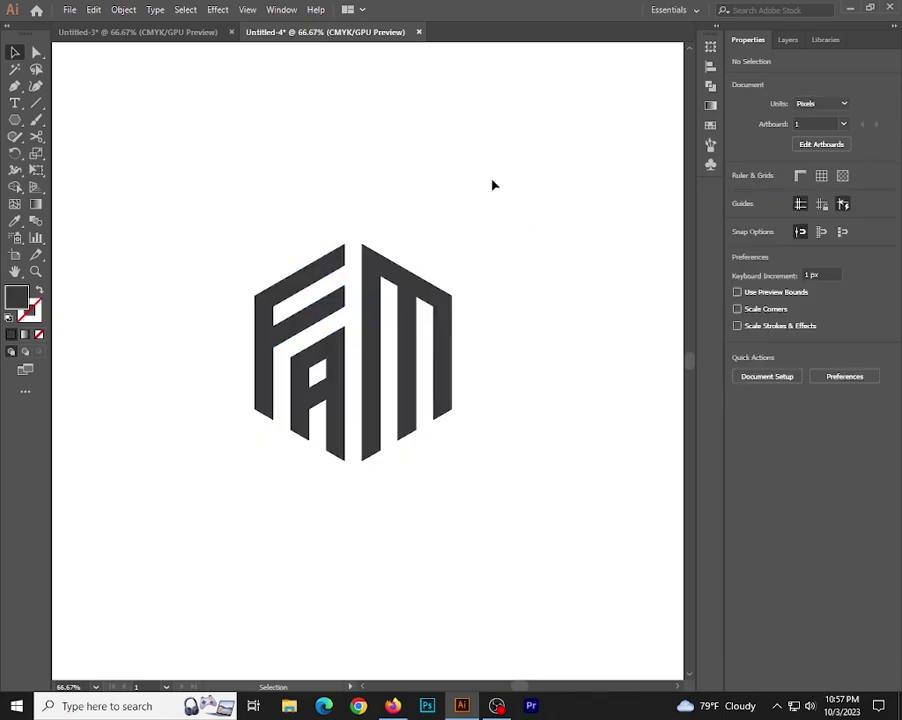